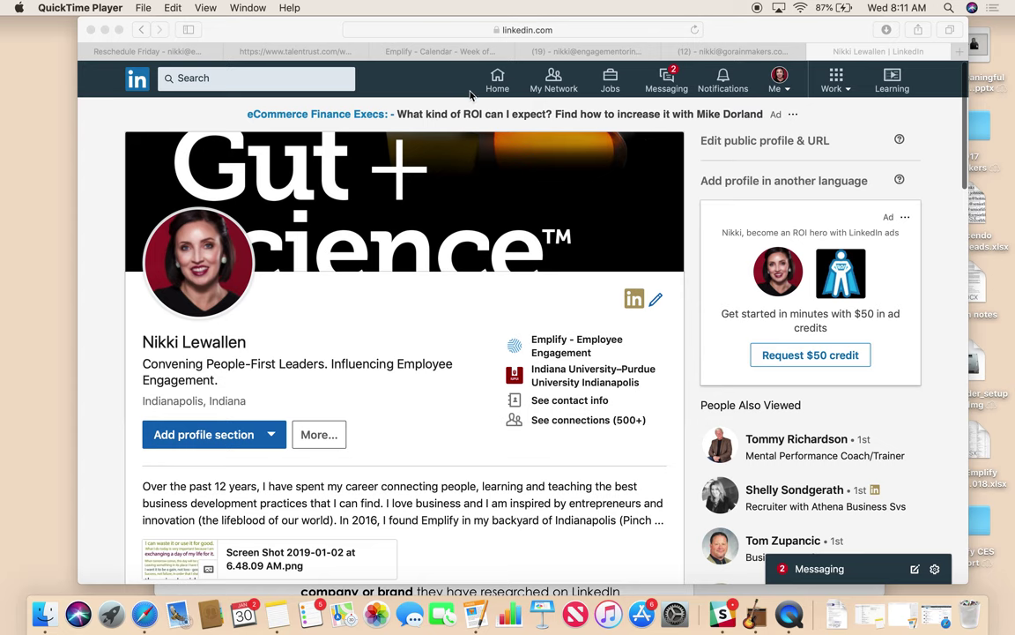
Step: Bring Safari forward and switch from the profile to the LinkedIn home feed
{"action": "left_click", "coordinate": [444, 78]}
{"action": "left_click", "coordinate": [499, 80]}
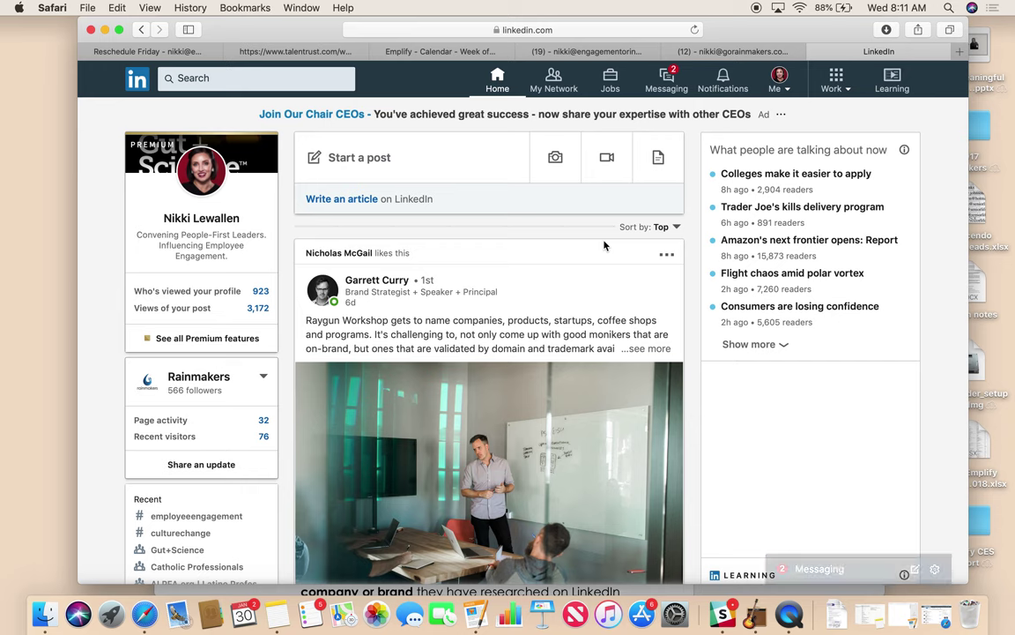
Step: Open your profile via the Me menu and briefly highlight its headline text
{"action": "left_click", "coordinate": [781, 81]}
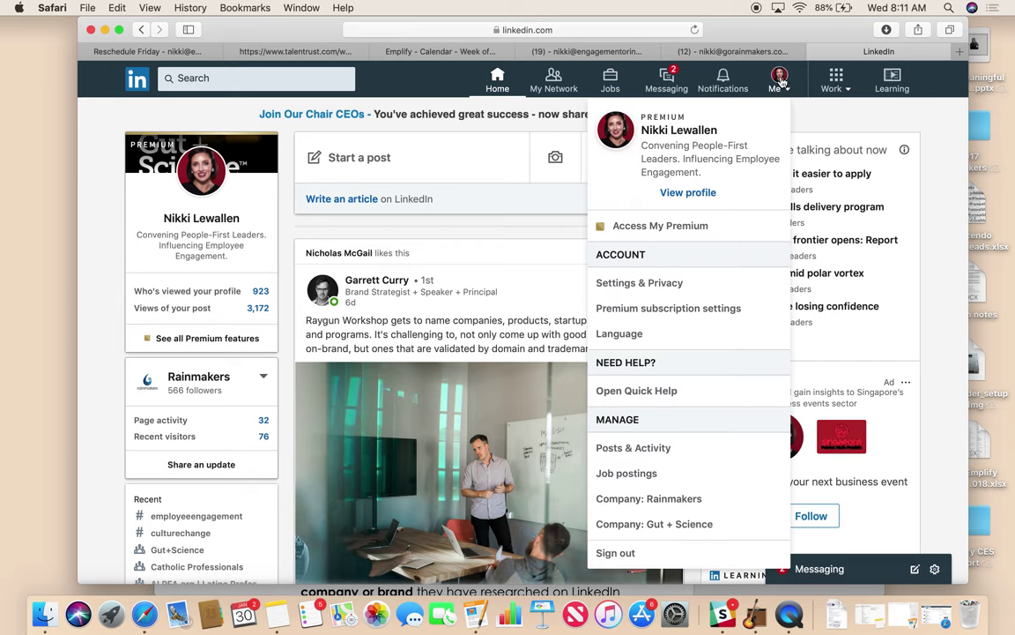
{"action": "left_click", "coordinate": [676, 199]}
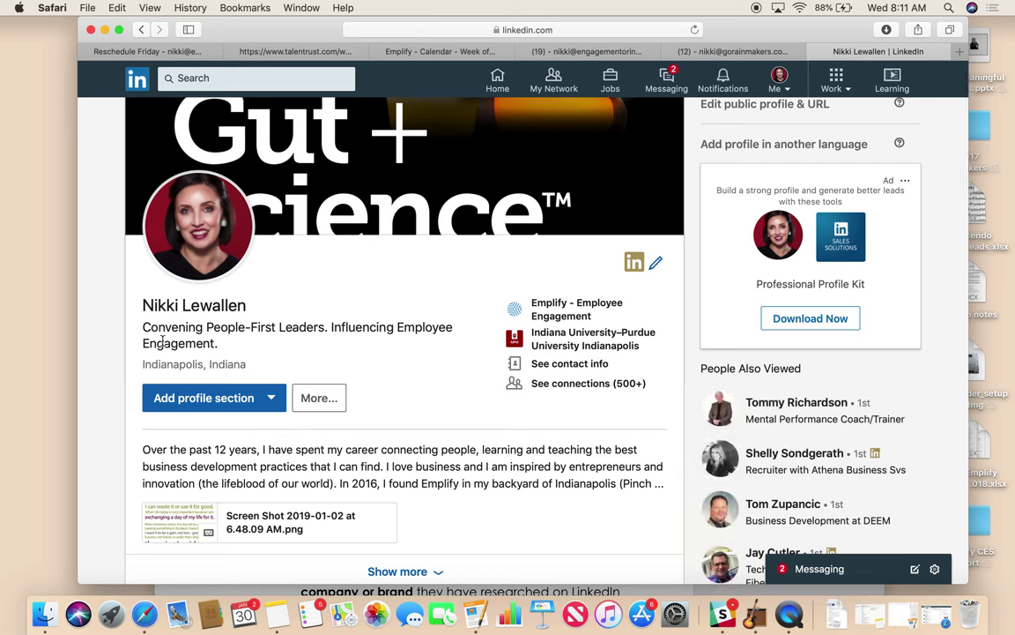
{"action": "left_click_drag", "start_coordinate": [220, 344], "coordinate": [144, 331]}
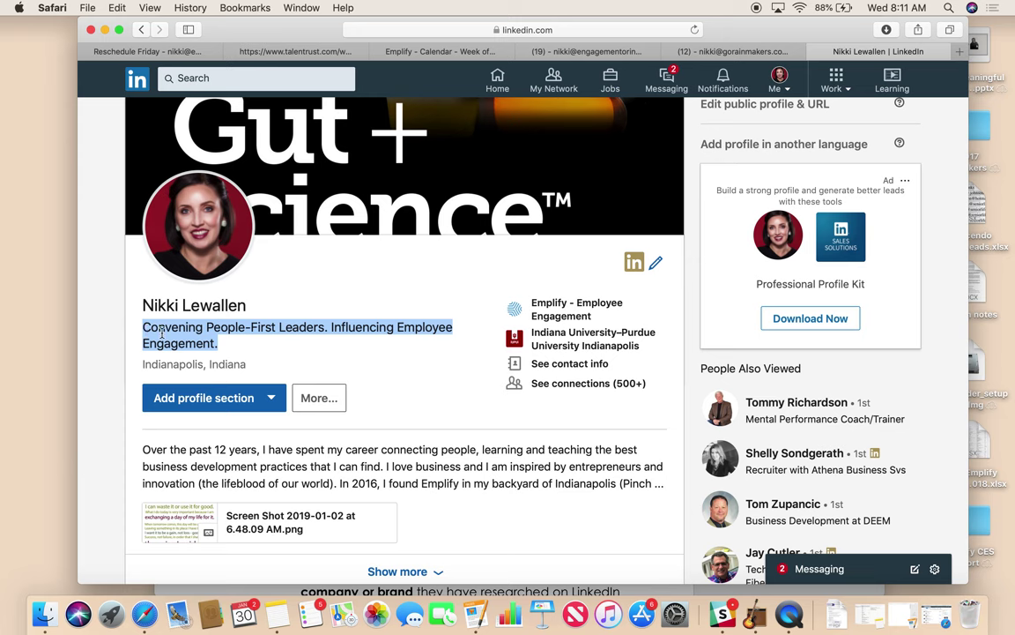
{"action": "left_click", "coordinate": [261, 352]}
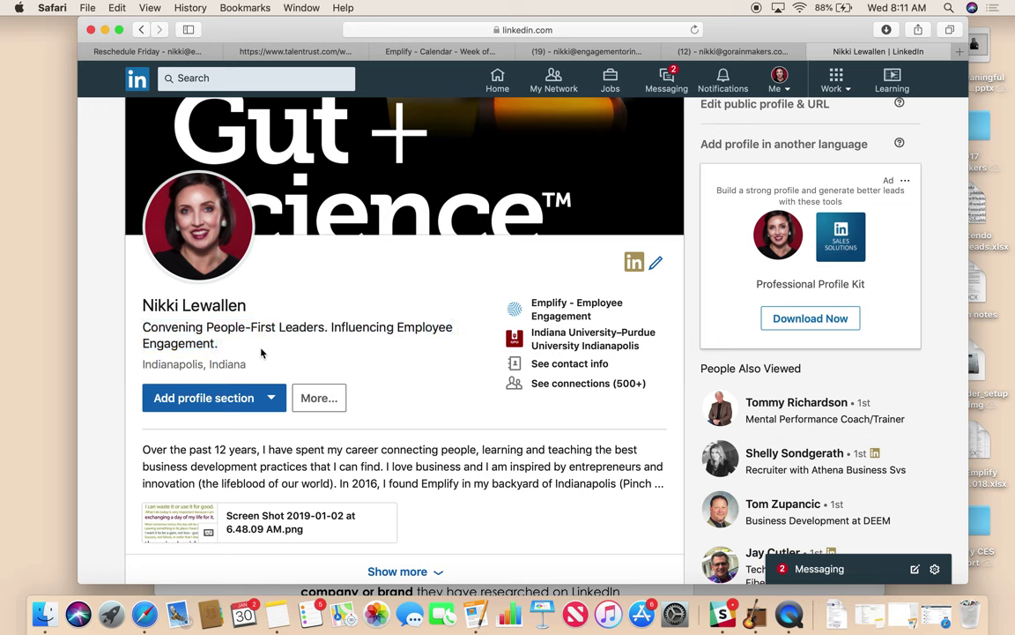
Step: Enter 'ray' in the LinkedIn search box to list suggested first-degree connections
{"action": "left_click", "coordinate": [250, 81]}
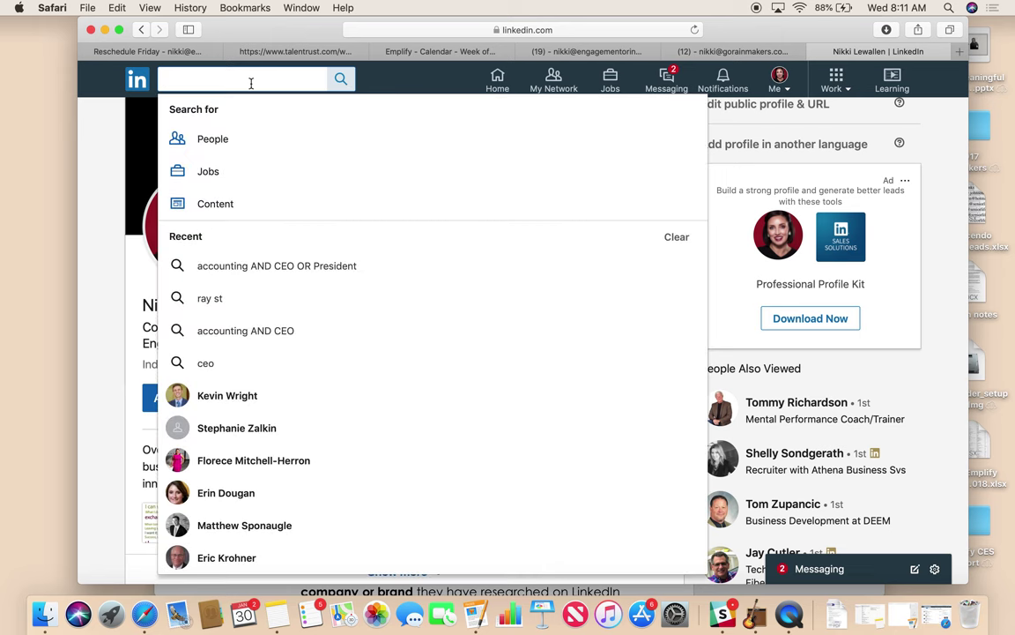
{"action": "type", "text": "ray"}
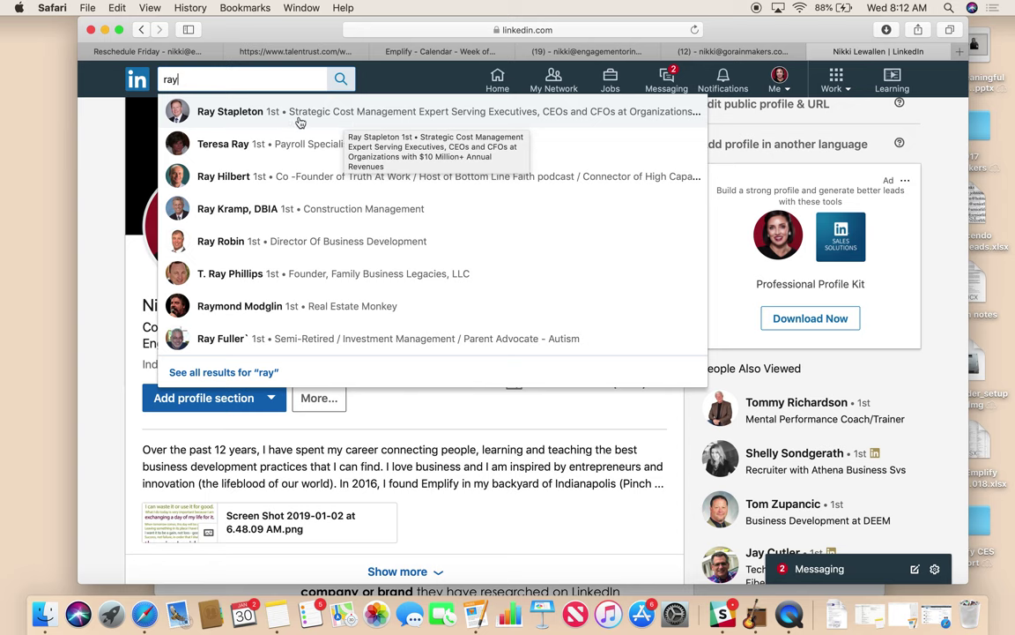
Step: Expand the profile's About section to reveal the full Emplify and Rainmakers summary
{"action": "left_click", "coordinate": [775, 79]}
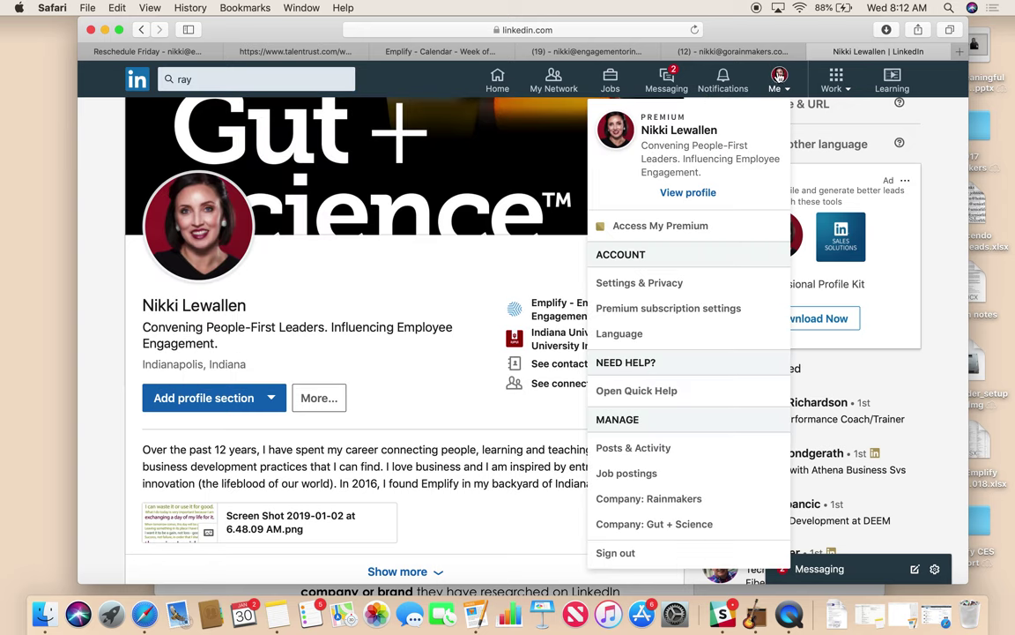
{"action": "left_click", "coordinate": [322, 238]}
{"action": "scroll", "coordinate": [362, 397], "scroll_direction": "down", "scroll_amount": 5}
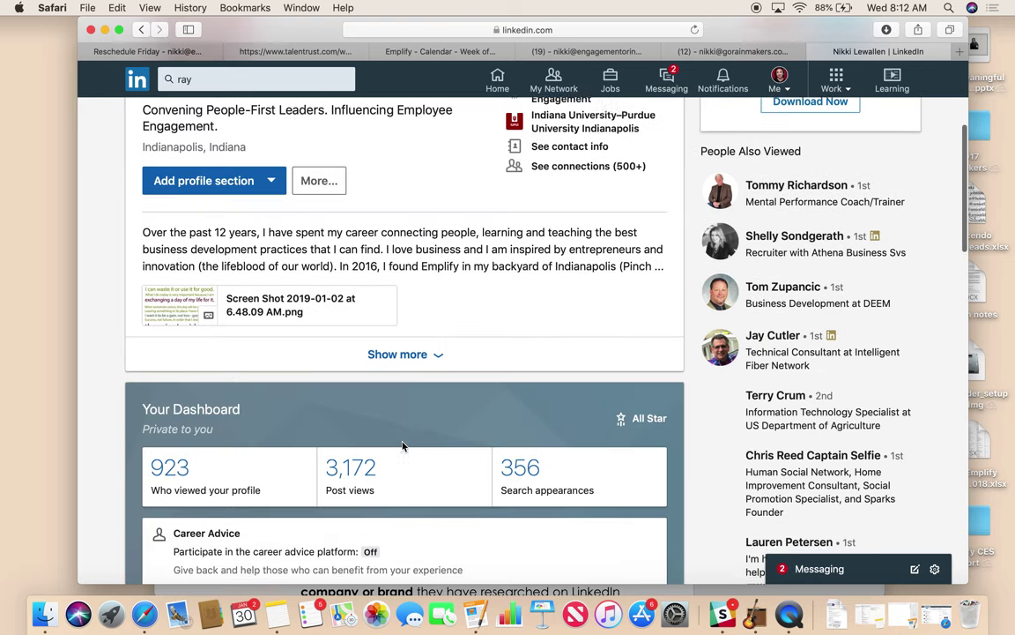
{"action": "scroll", "coordinate": [402, 447], "scroll_direction": "up", "scroll_amount": 2}
{"action": "scroll", "coordinate": [358, 198], "scroll_direction": "up", "scroll_amount": 2}
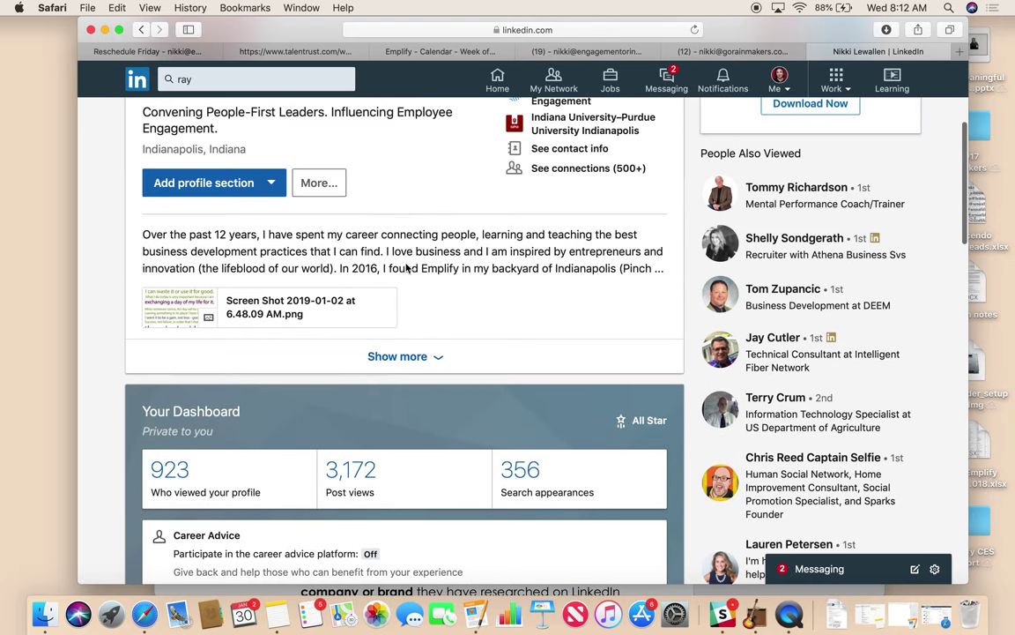
{"action": "left_click", "coordinate": [401, 356]}
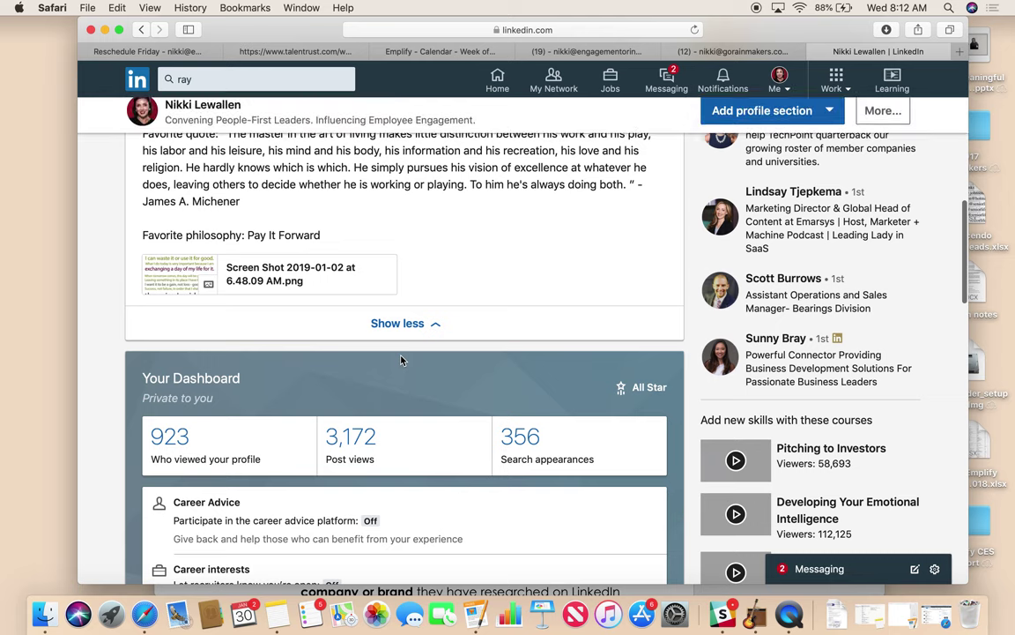
{"action": "scroll", "coordinate": [401, 335], "scroll_direction": "up", "scroll_amount": 3}
{"action": "scroll", "coordinate": [395, 265], "scroll_direction": "up", "scroll_amount": 6}
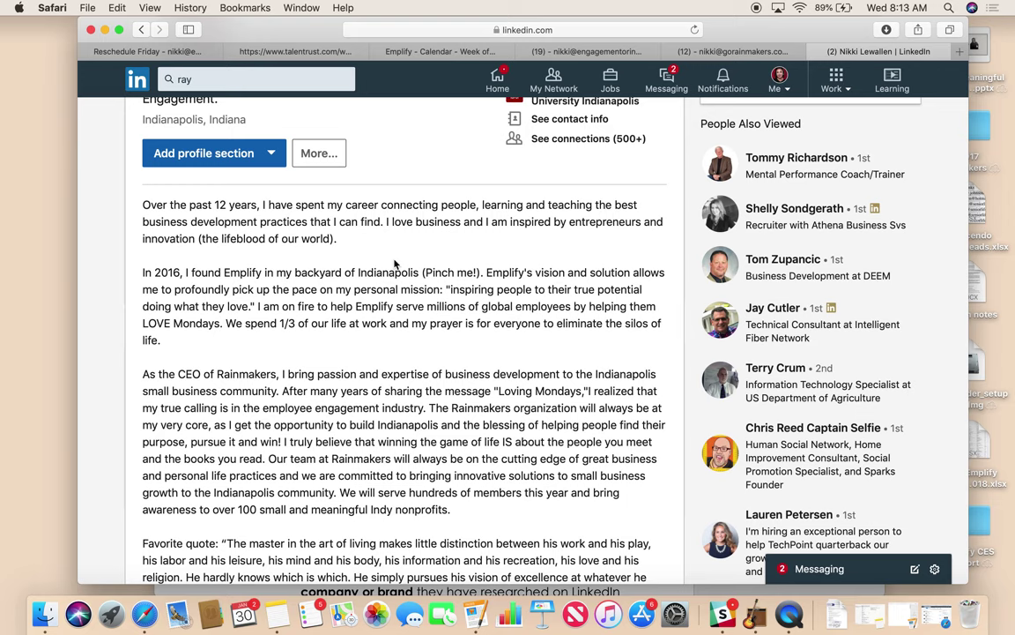
Step: Run the 'ray' search and bring up All Filters
{"action": "left_click", "coordinate": [234, 81]}
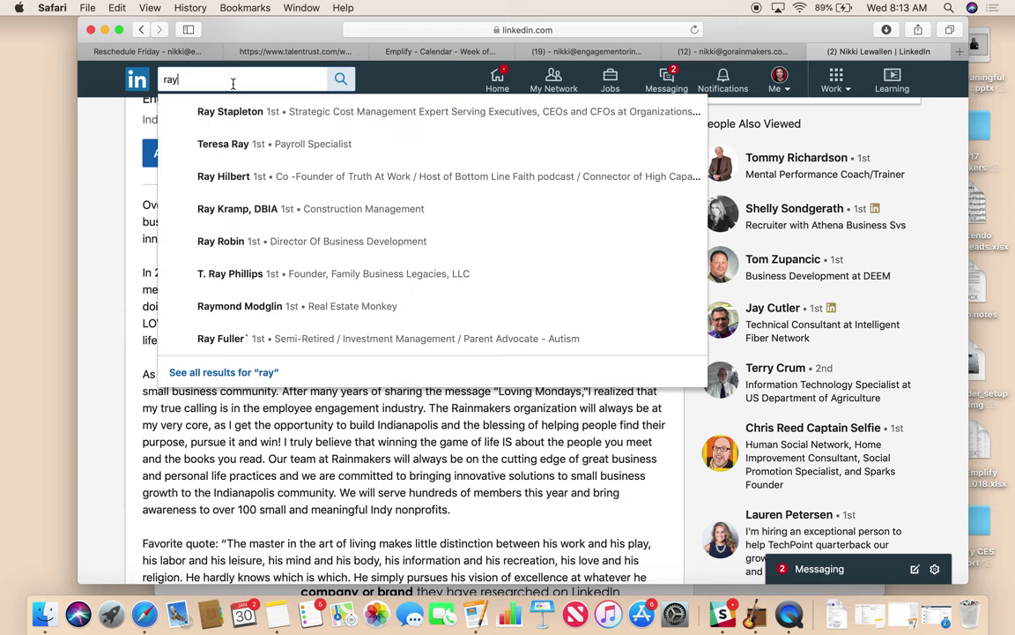
{"action": "left_click", "coordinate": [341, 81]}
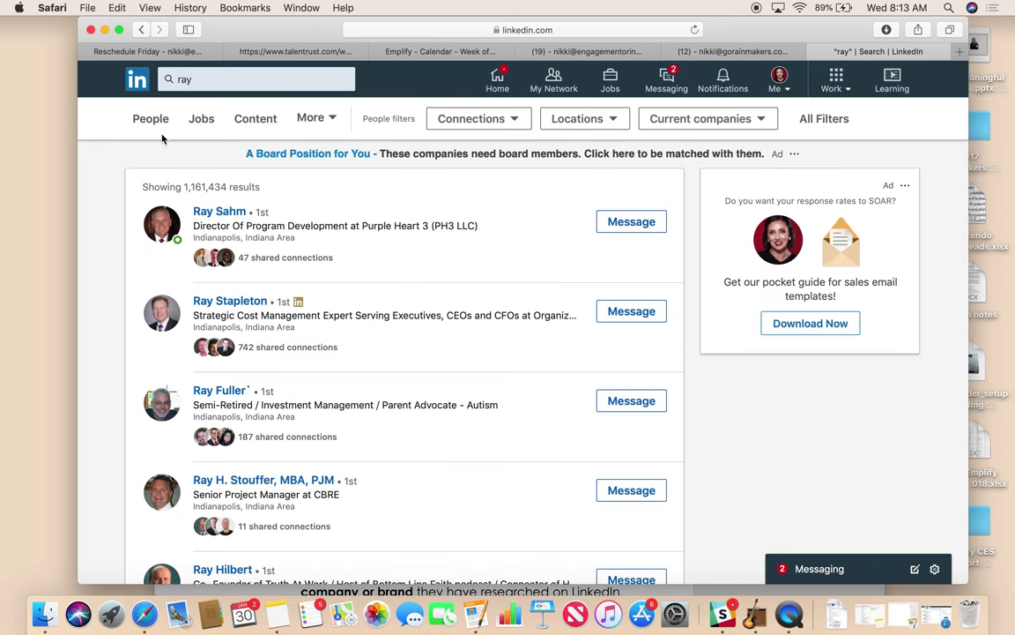
{"action": "left_click", "coordinate": [814, 120]}
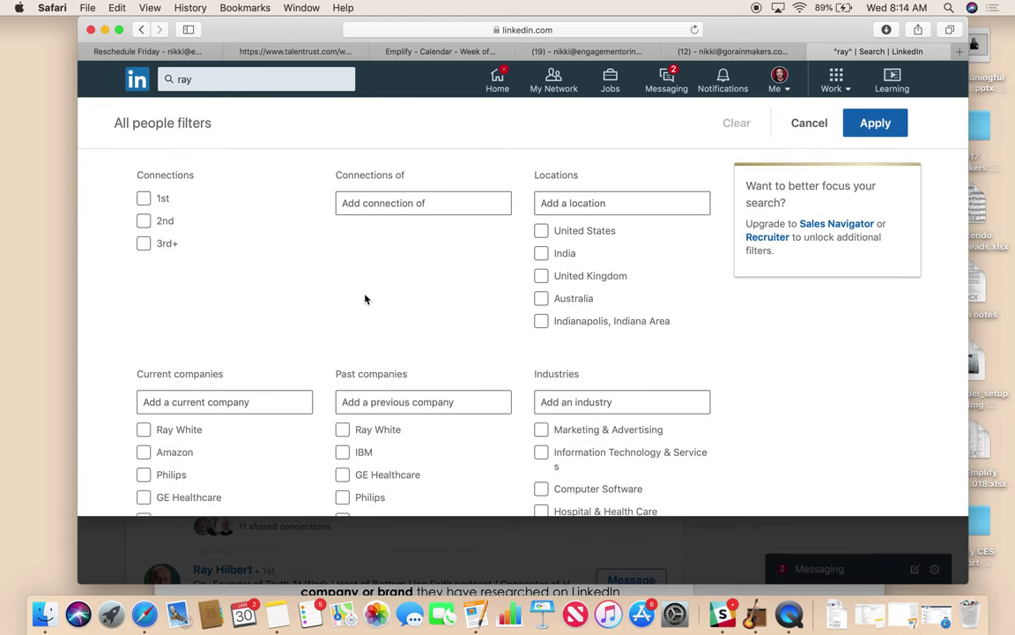
Step: Replace the query with 'accounting AND CEO or President' and run it, giving 720 results
{"action": "left_click", "coordinate": [231, 79]}
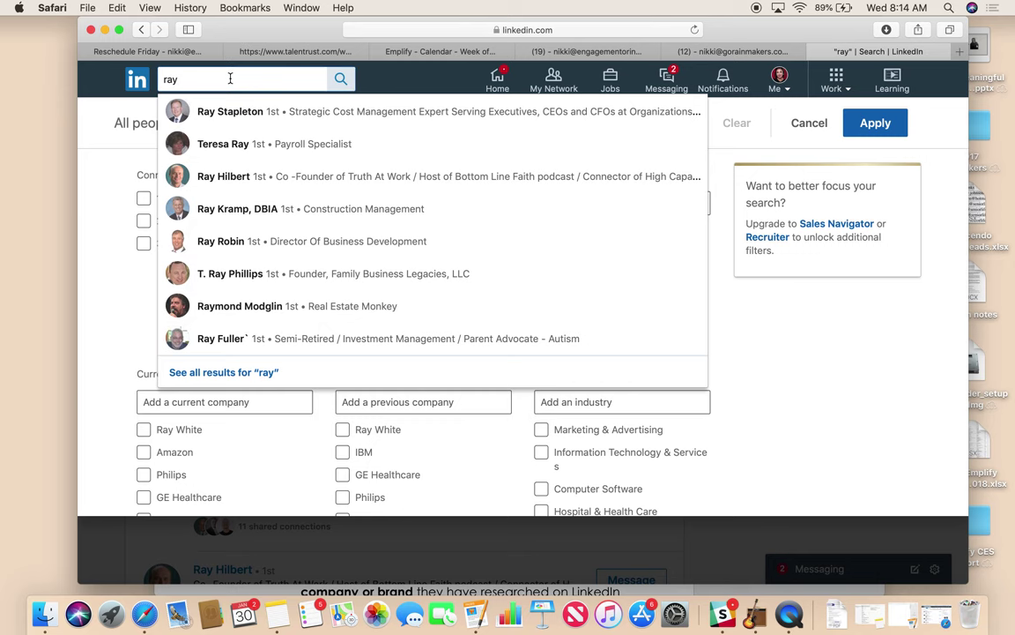
{"action": "key", "text": "BackSpace"}
{"action": "key", "text": "BackSpace"}
{"action": "key", "text": "BackSpace"}
{"action": "type", "text": "acco"}
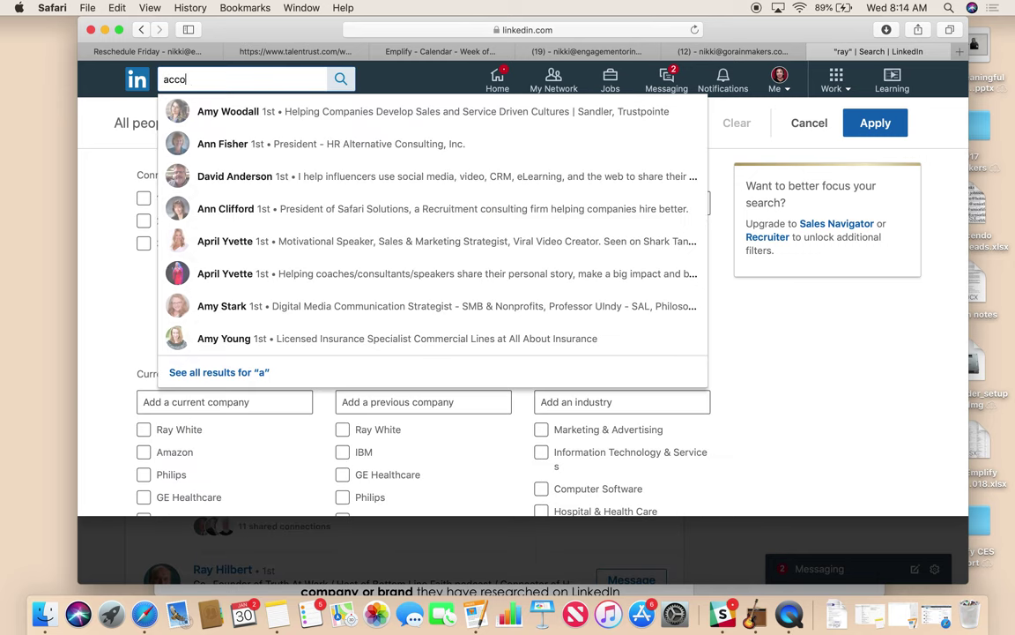
{"action": "type", "text": "unting AND "}
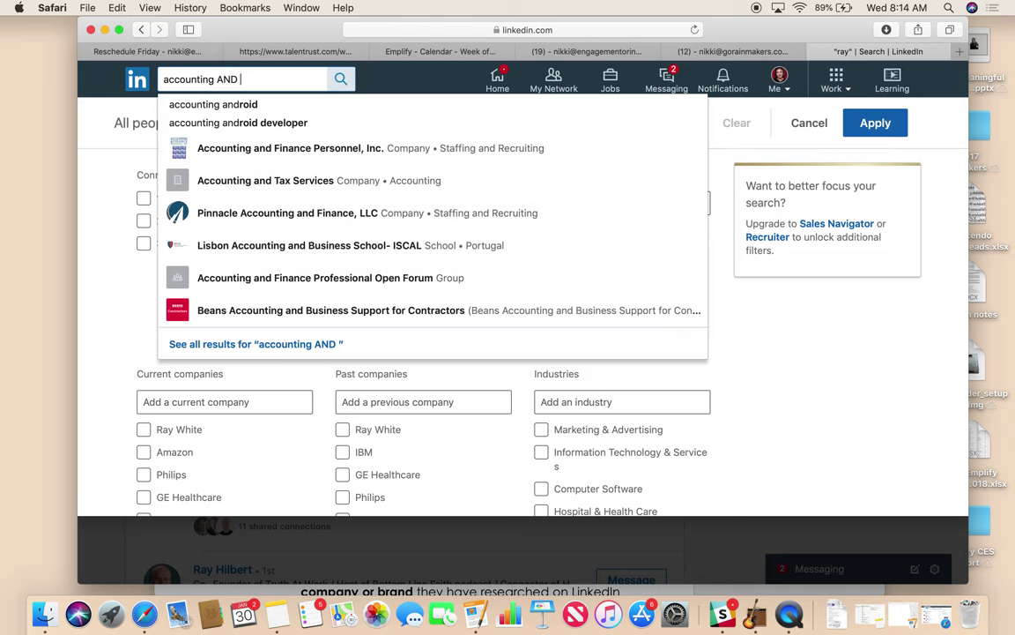
{"action": "type", "text": "CEO or "}
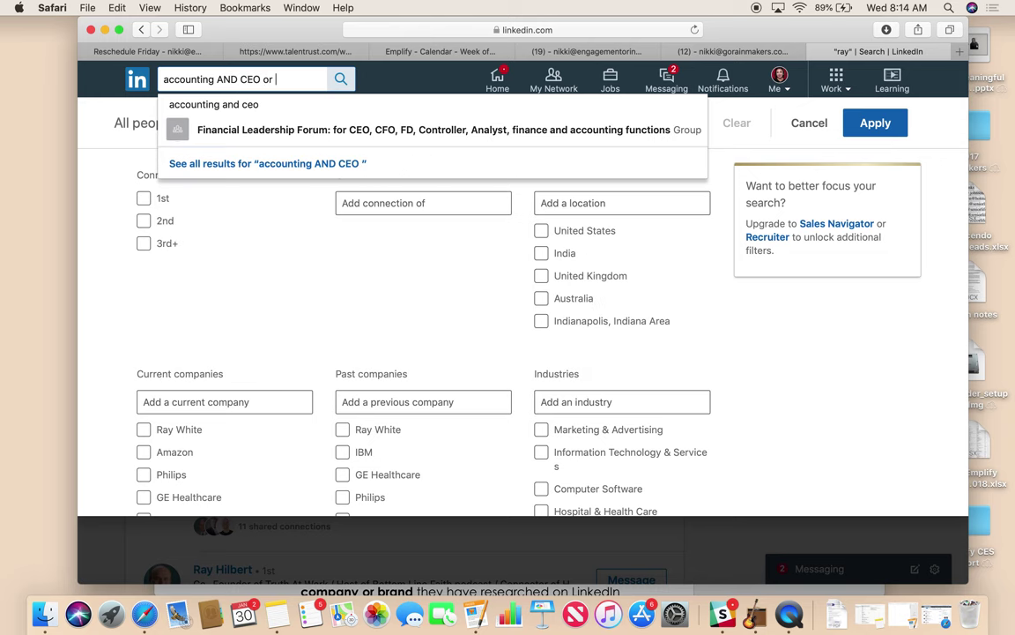
{"action": "type", "text": "President"}
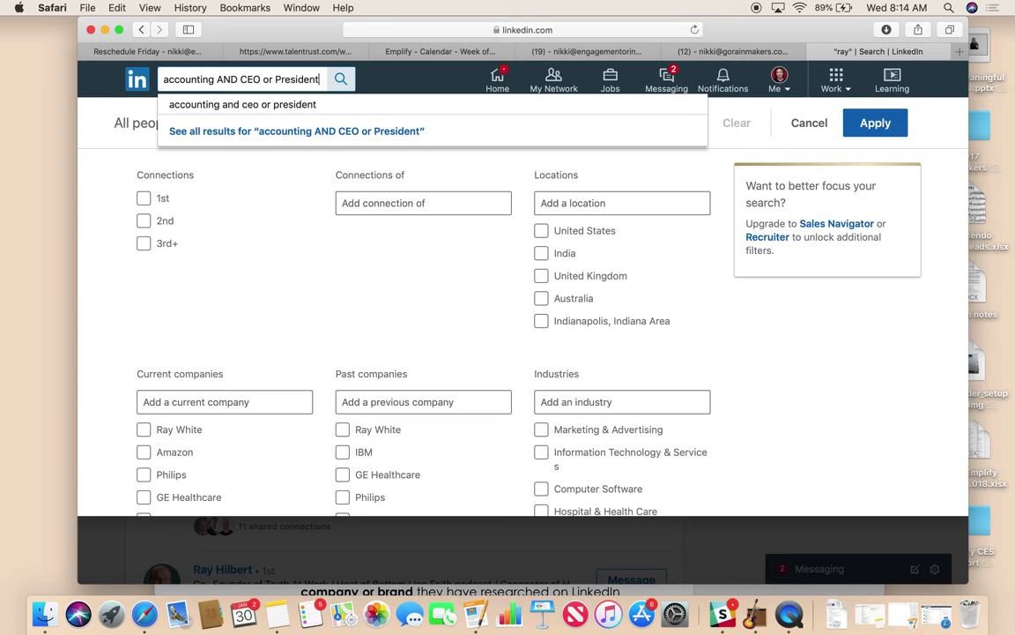
{"action": "key", "text": "Return"}
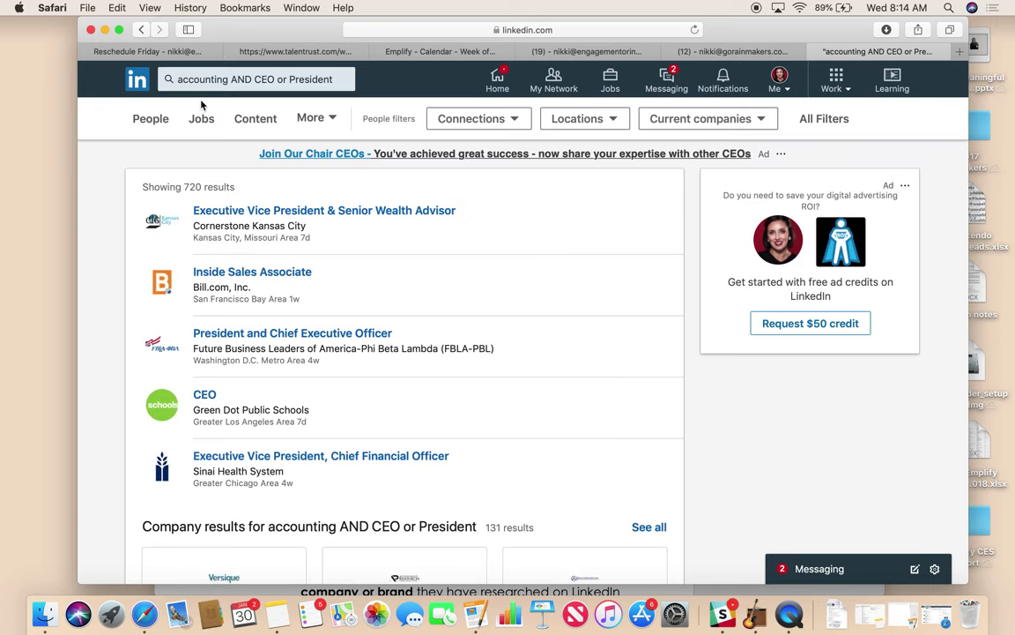
Step: Limit the People results to 2nd-degree connections, showing 3,491 results
{"action": "left_click", "coordinate": [148, 121]}
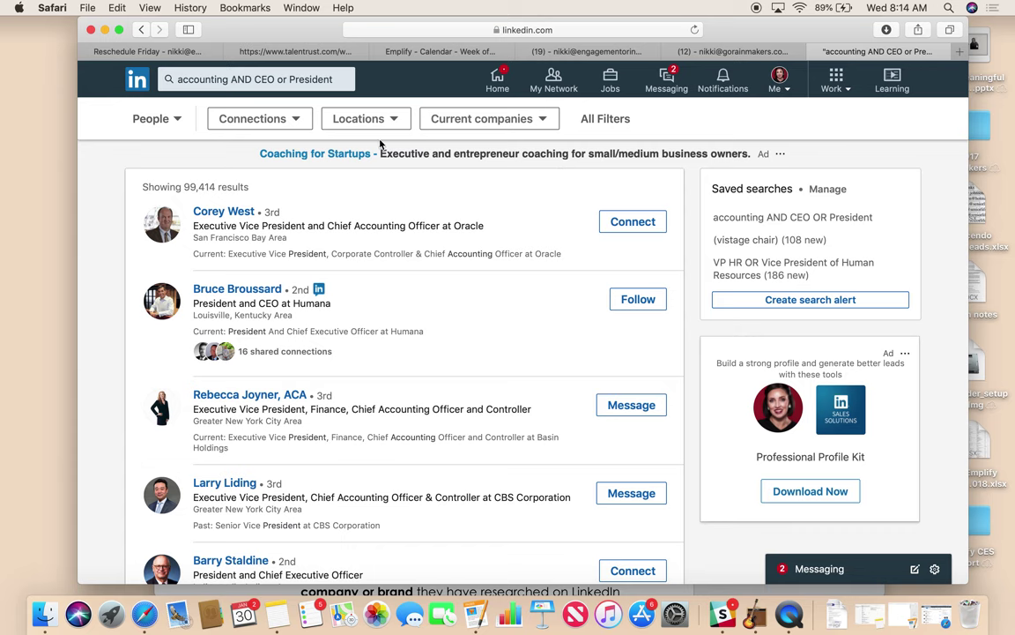
{"action": "left_click", "coordinate": [607, 120]}
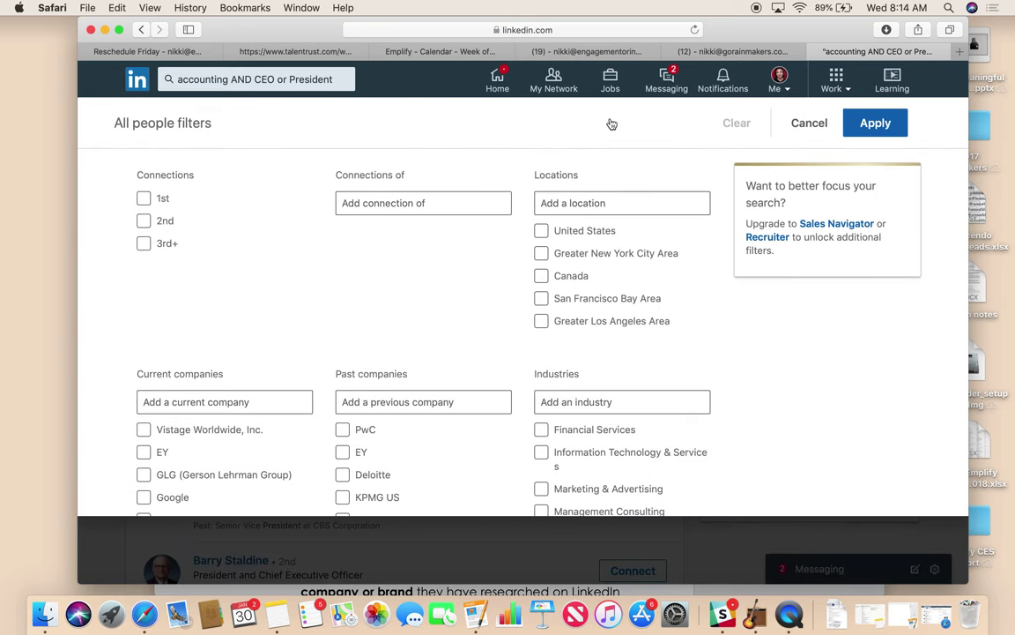
{"action": "left_click", "coordinate": [145, 223]}
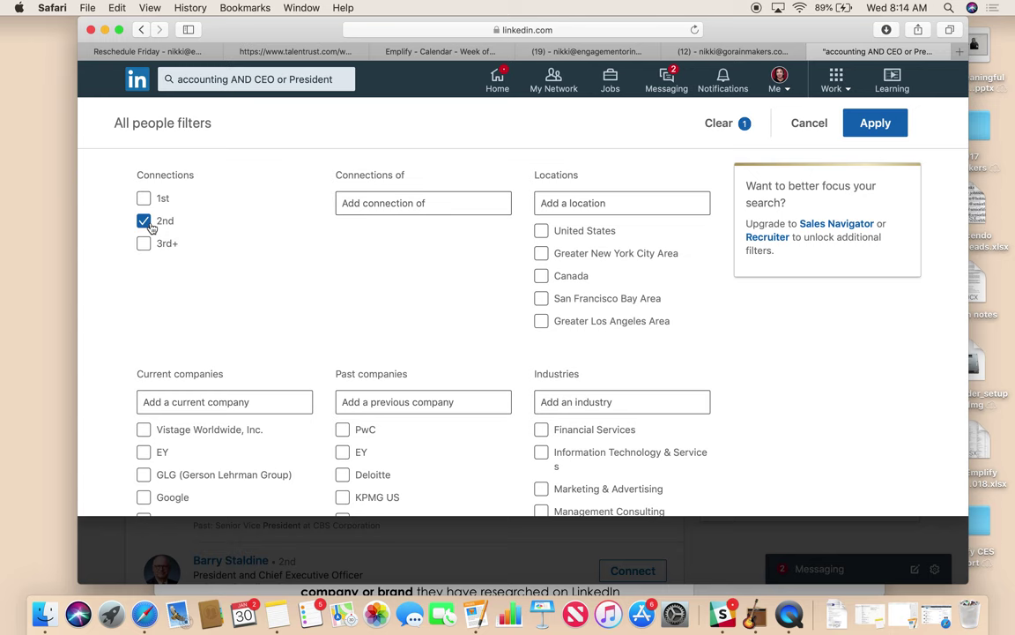
{"action": "left_click", "coordinate": [881, 126]}
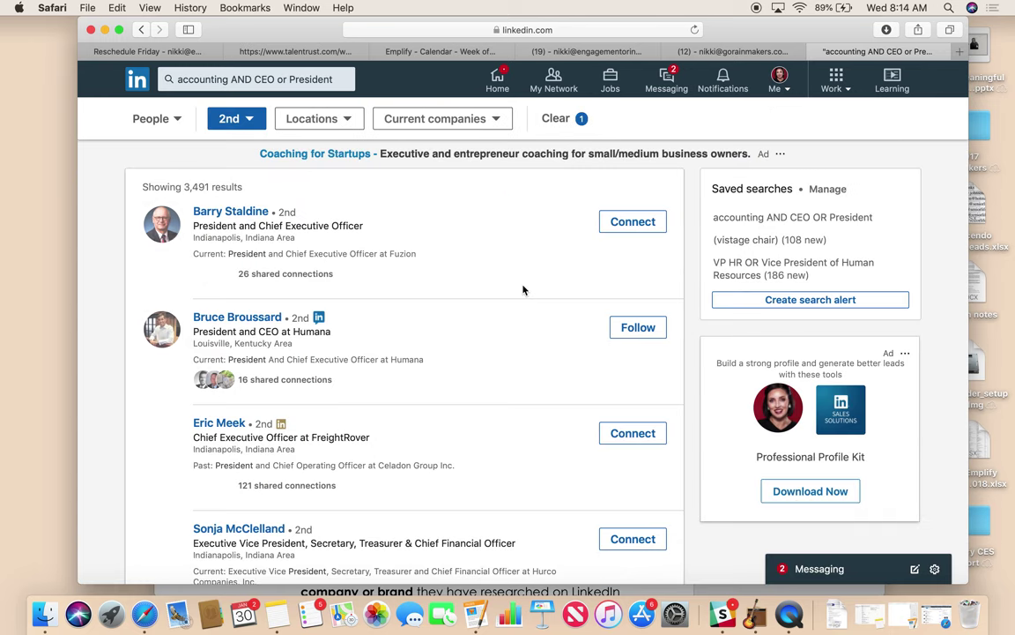
{"action": "scroll", "coordinate": [467, 346], "scroll_direction": "down", "scroll_amount": 2}
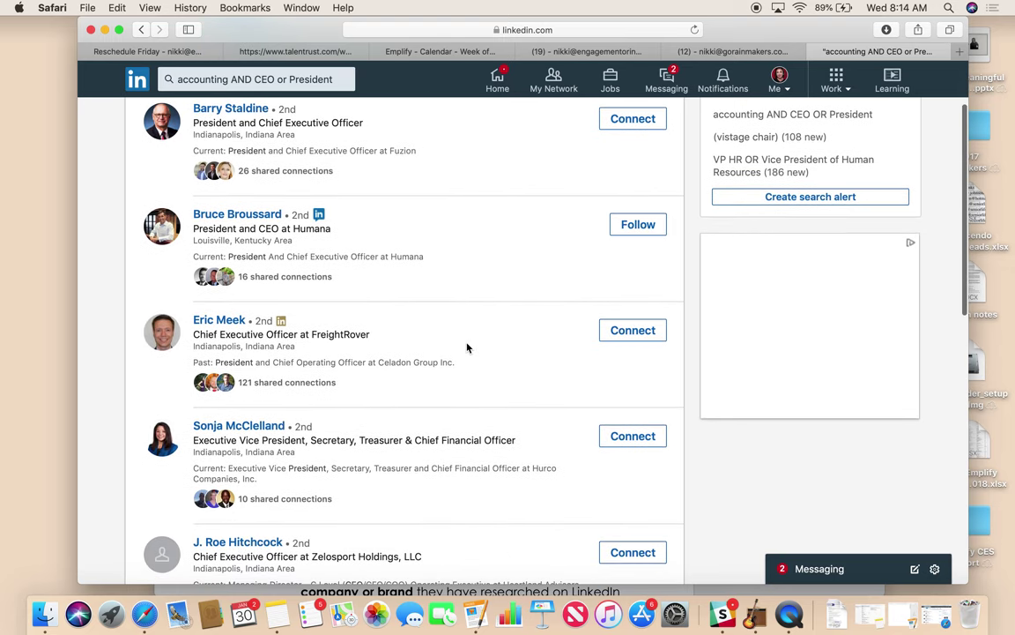
{"action": "scroll", "coordinate": [467, 347], "scroll_direction": "up", "scroll_amount": 3}
{"action": "scroll", "coordinate": [467, 346], "scroll_direction": "up", "scroll_amount": 3}
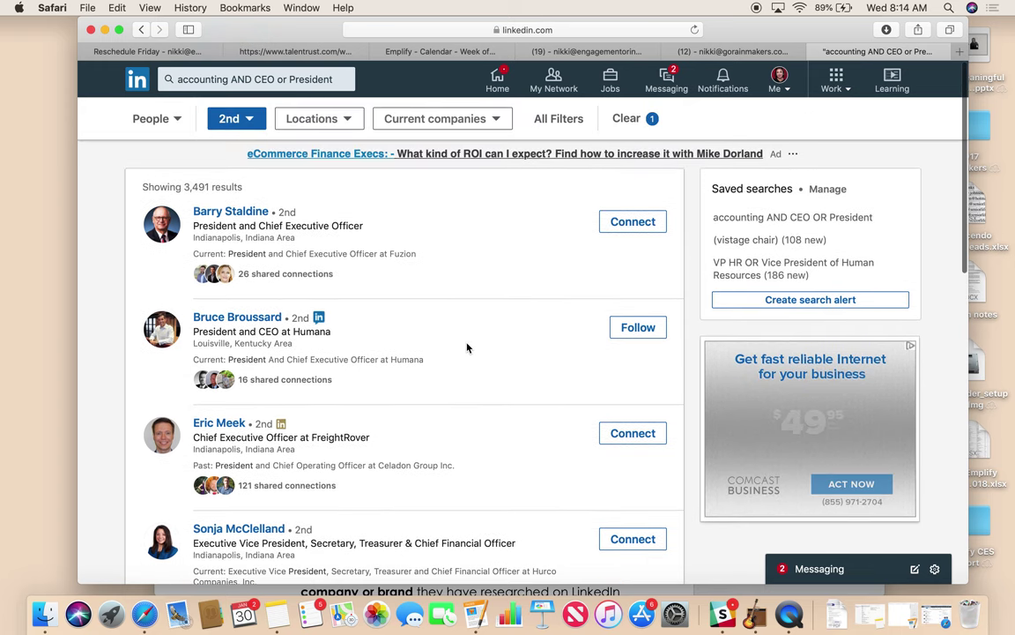
{"action": "left_click", "coordinate": [810, 300]}
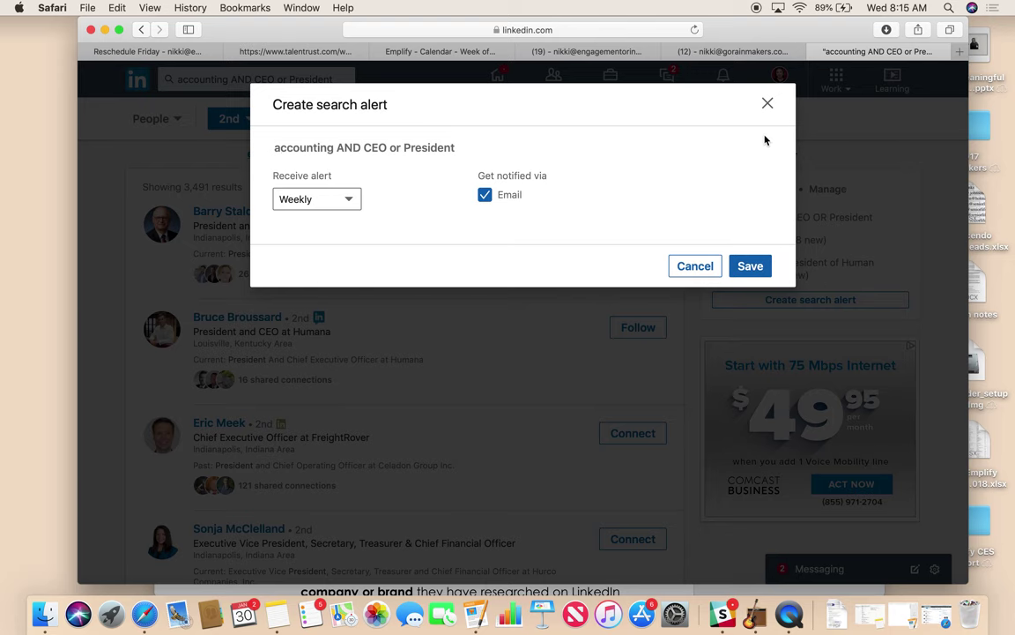
{"action": "left_click", "coordinate": [768, 103]}
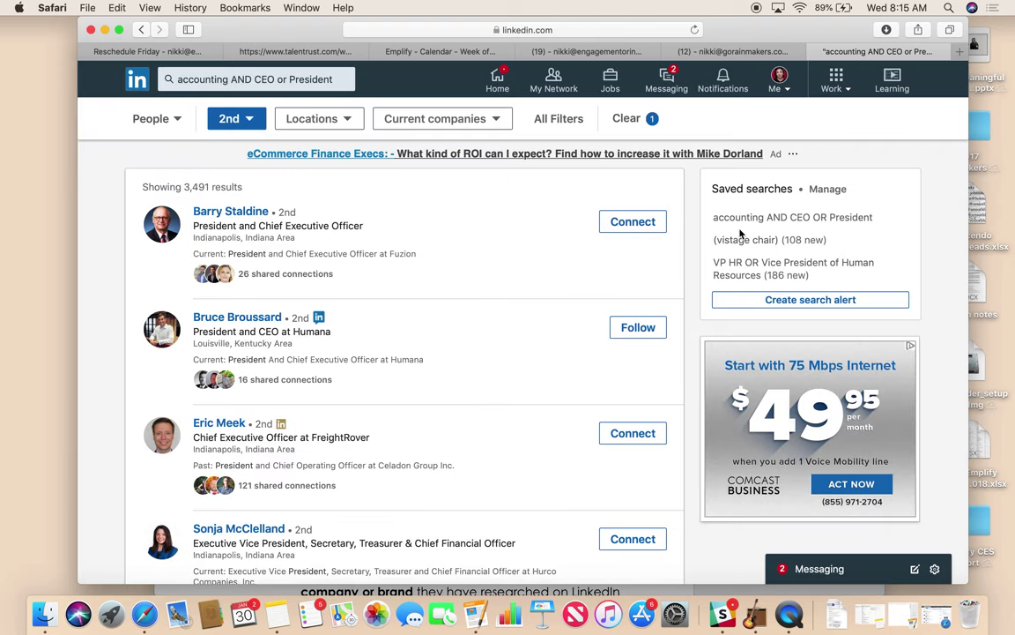